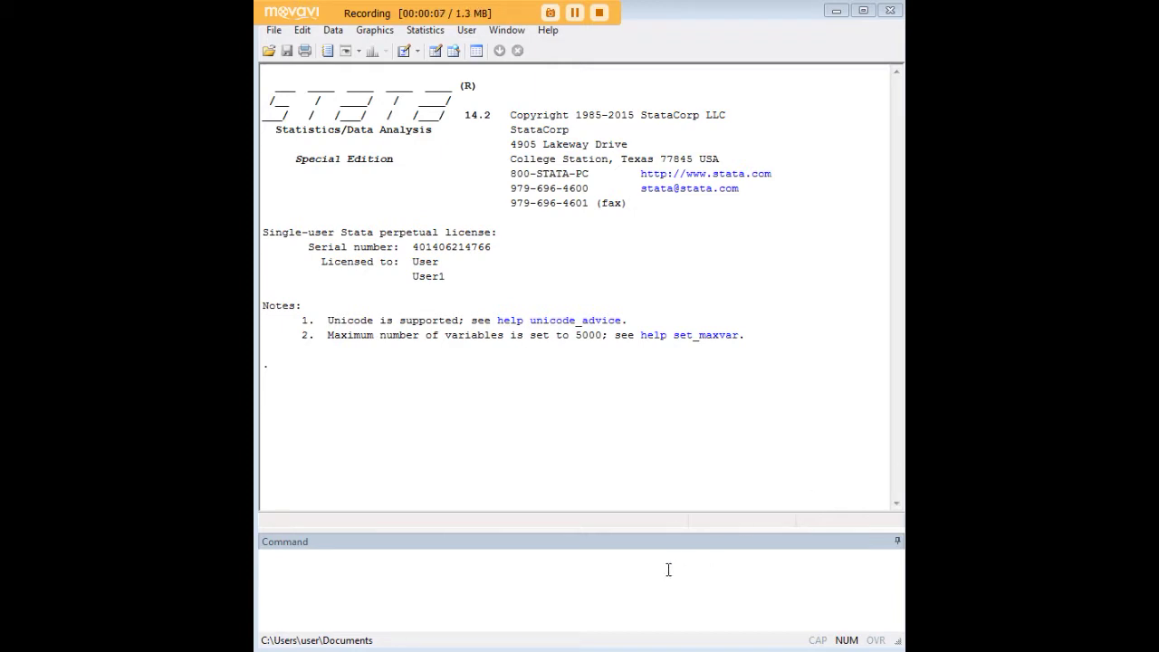
# - Load the nlswork example dataset with webuse nlswork and enter describe, short
pyautogui.write('webuse nlswork')
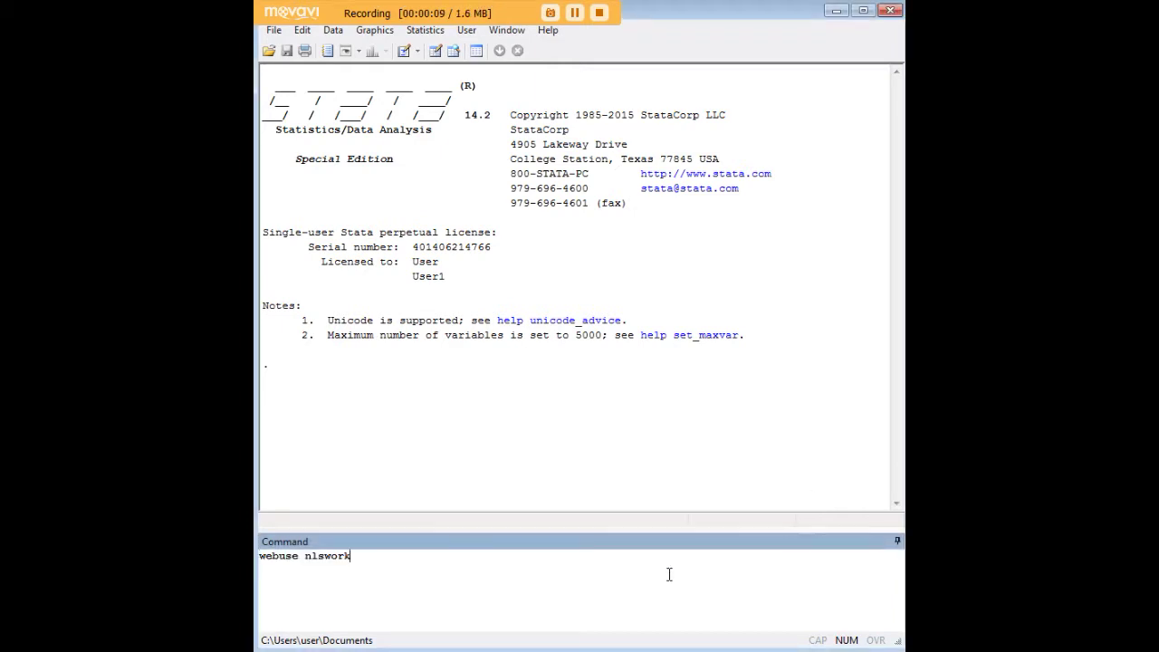
pyautogui.press('Return')
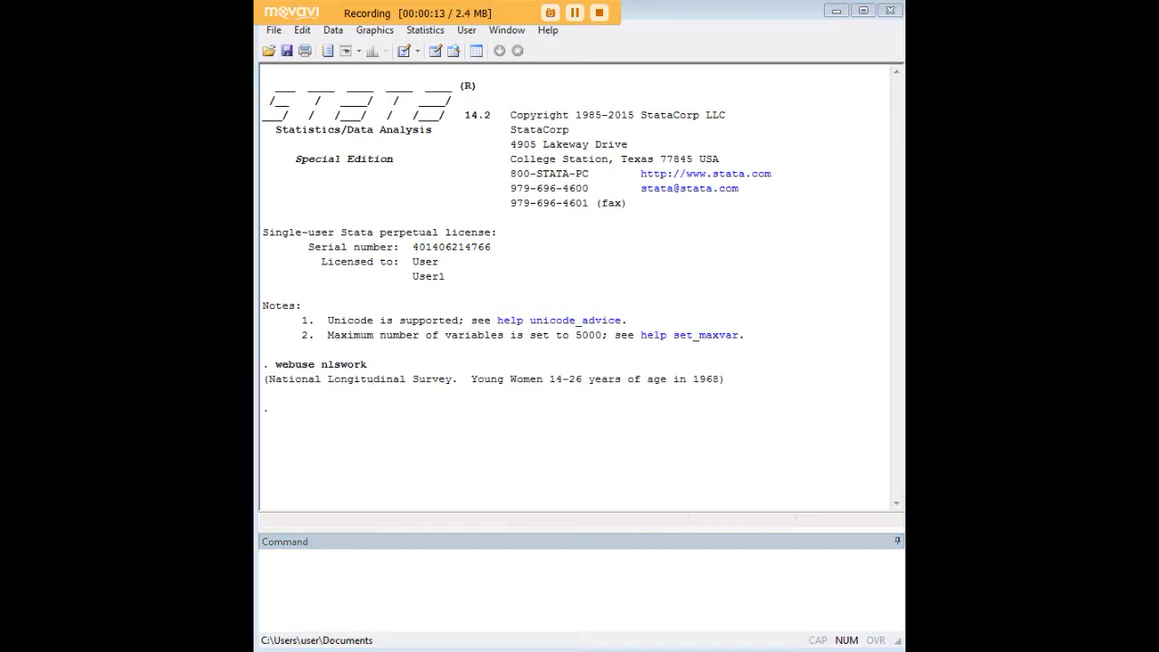
pyautogui.click(623, 572)
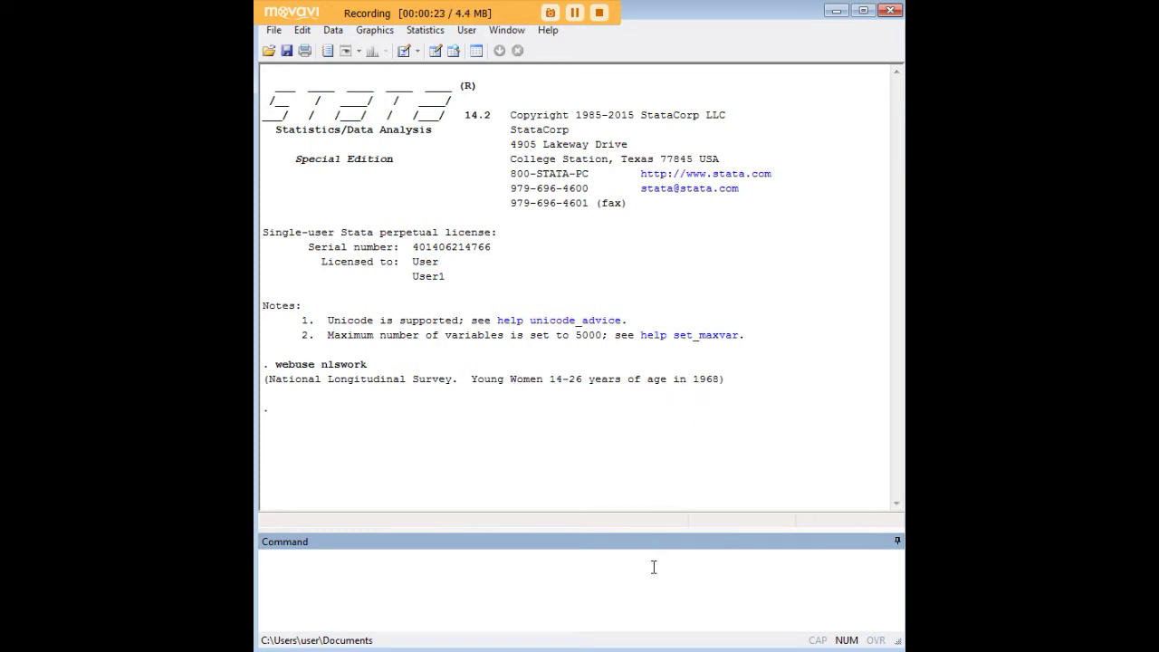
pyautogui.write('describe, short')
# - Run describe, short, highlight the 28,534 observation count, and enter sample 15
pyautogui.press('Return')
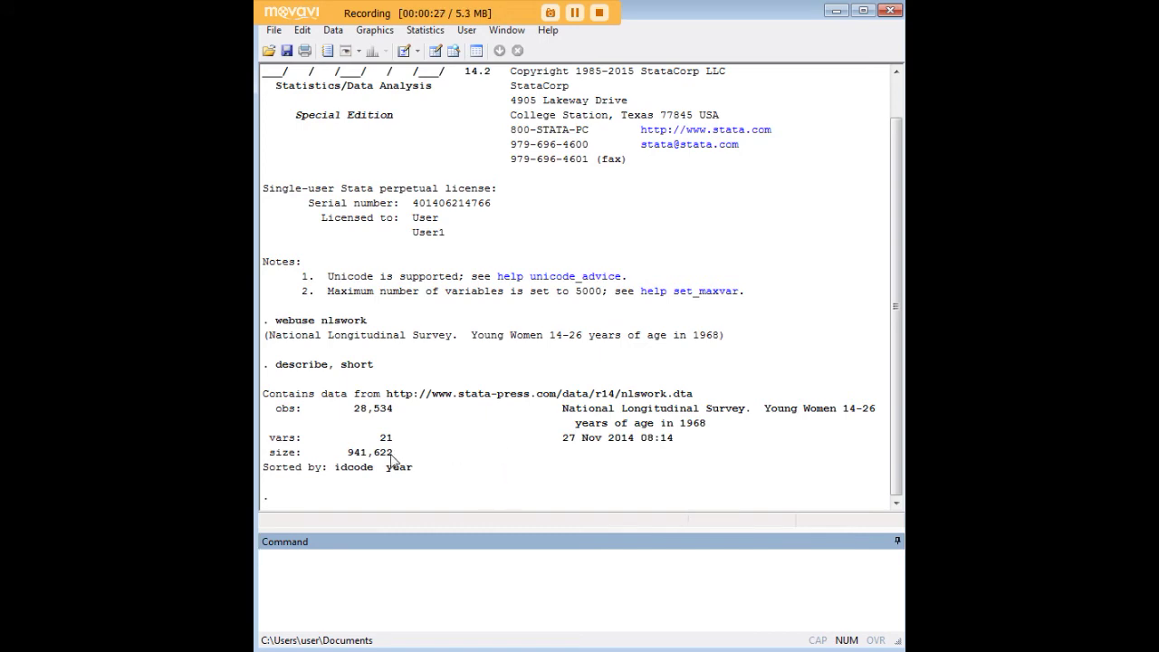
pyautogui.moveTo(399, 409); pyautogui.dragTo(355, 412)
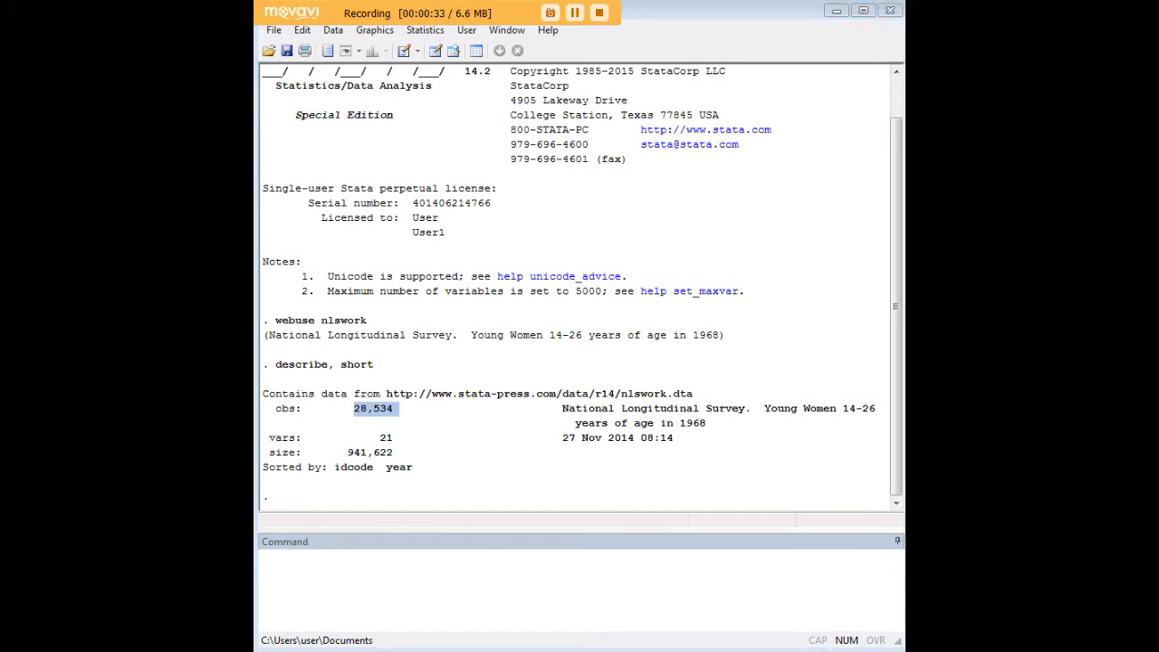
pyautogui.click(734, 574)
pyautogui.write('sample 15')
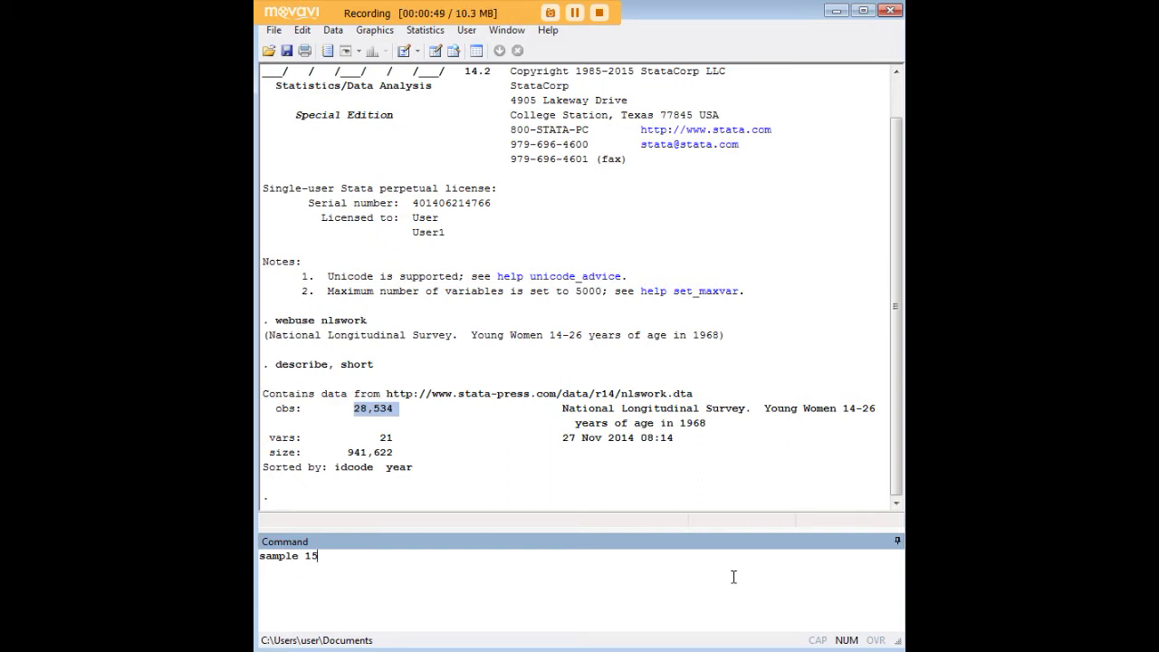
# - Keep a 15% random sample and highlight the 24,254 deleted observations
pyautogui.press('Return')
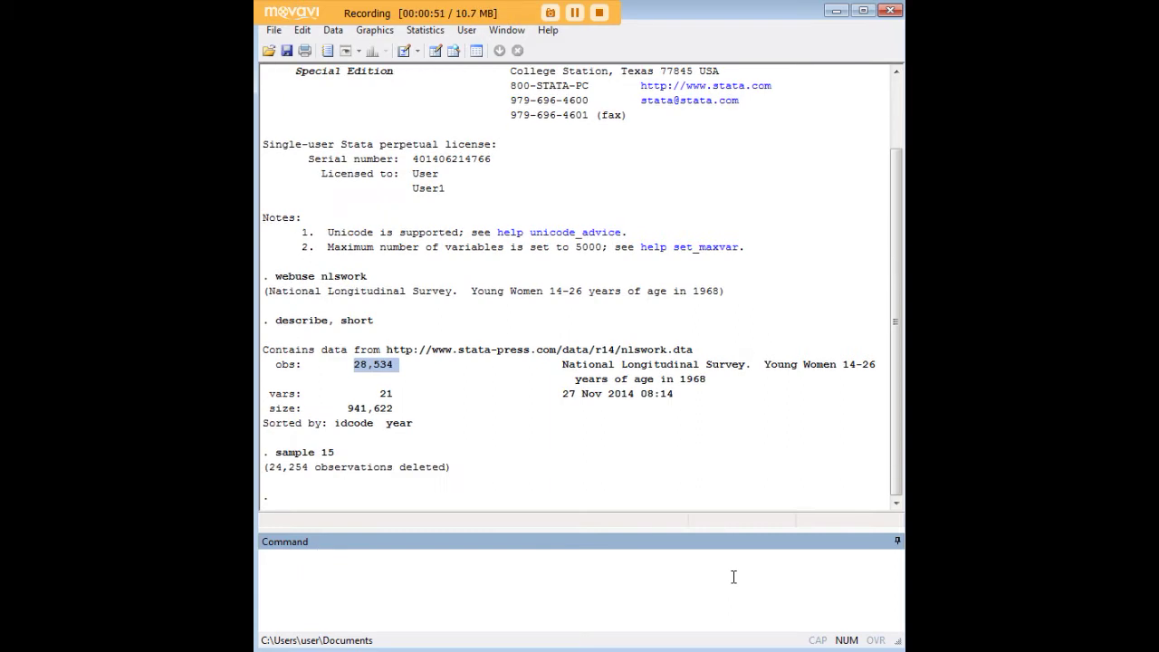
pyautogui.click(447, 472)
pyautogui.moveTo(447, 471); pyautogui.dragTo(269, 479)
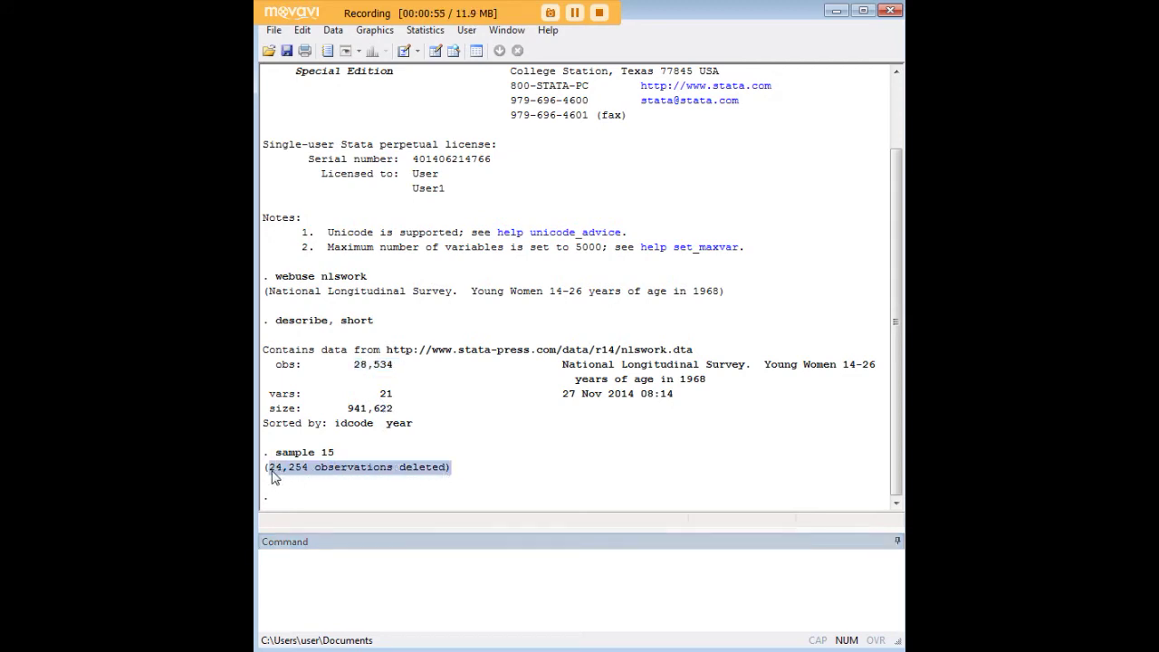
pyautogui.moveTo(335, 453); pyautogui.dragTo(280, 465)
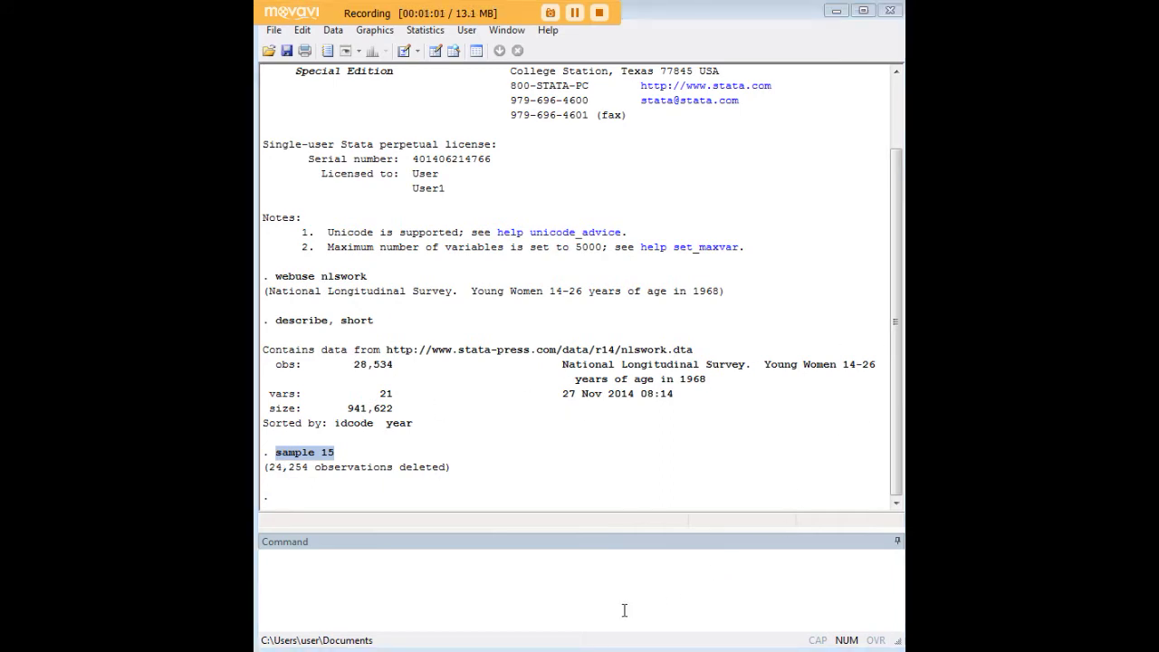
# - Re-run describe, short and compare the remaining 4,280 observations against the original 28,534
pyautogui.press('pageup')
pyautogui.press('pageup')
pyautogui.press('Return')
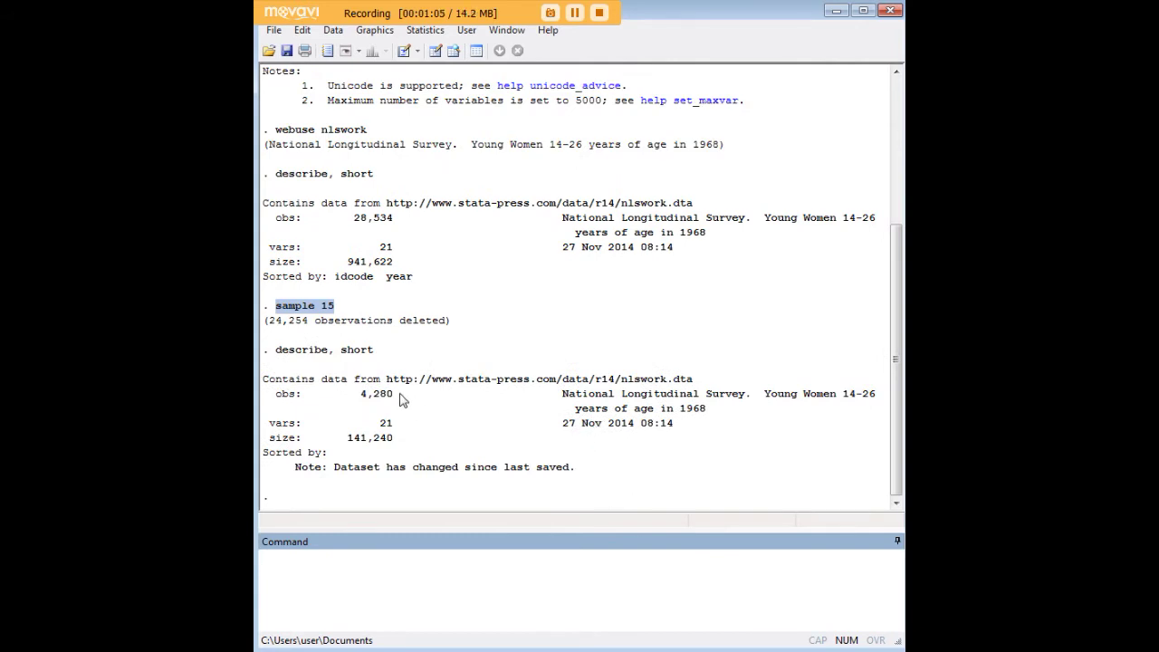
pyautogui.moveTo(404, 396); pyautogui.dragTo(377, 399)
pyautogui.moveTo(398, 219); pyautogui.dragTo(359, 221)
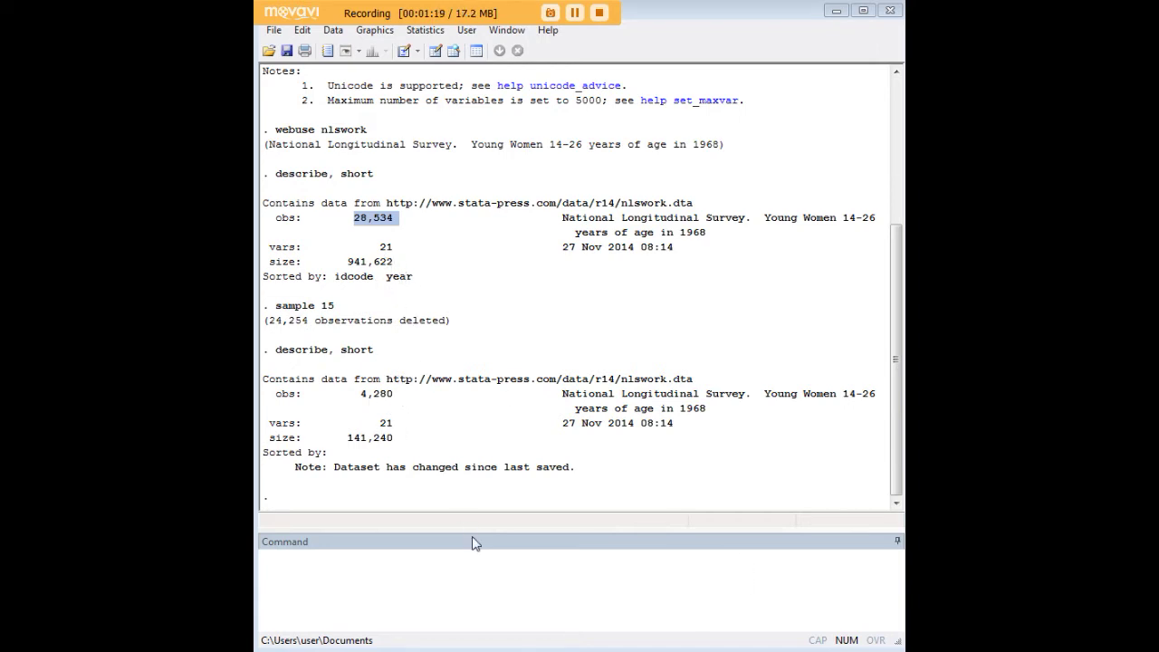
pyautogui.click(544, 568)
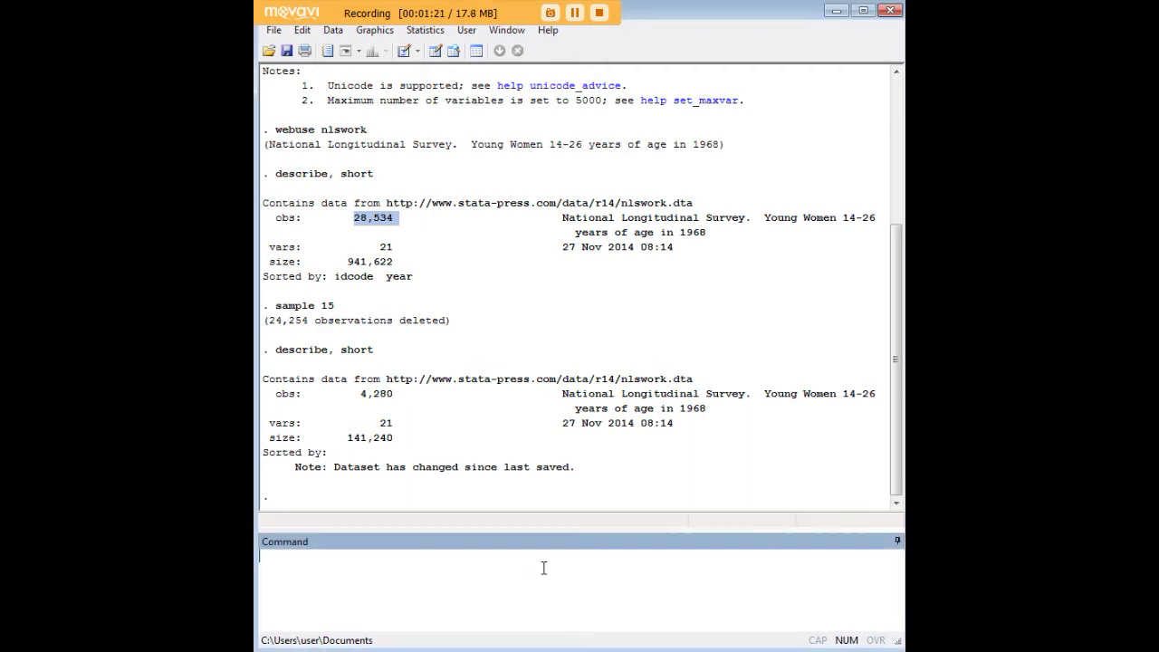
pyautogui.write('webuse nlswork, clear')
# - Reload nlswork with clear and tabulate race: 20,180 white, 8,051 black, 303 other
pyautogui.press('Return')
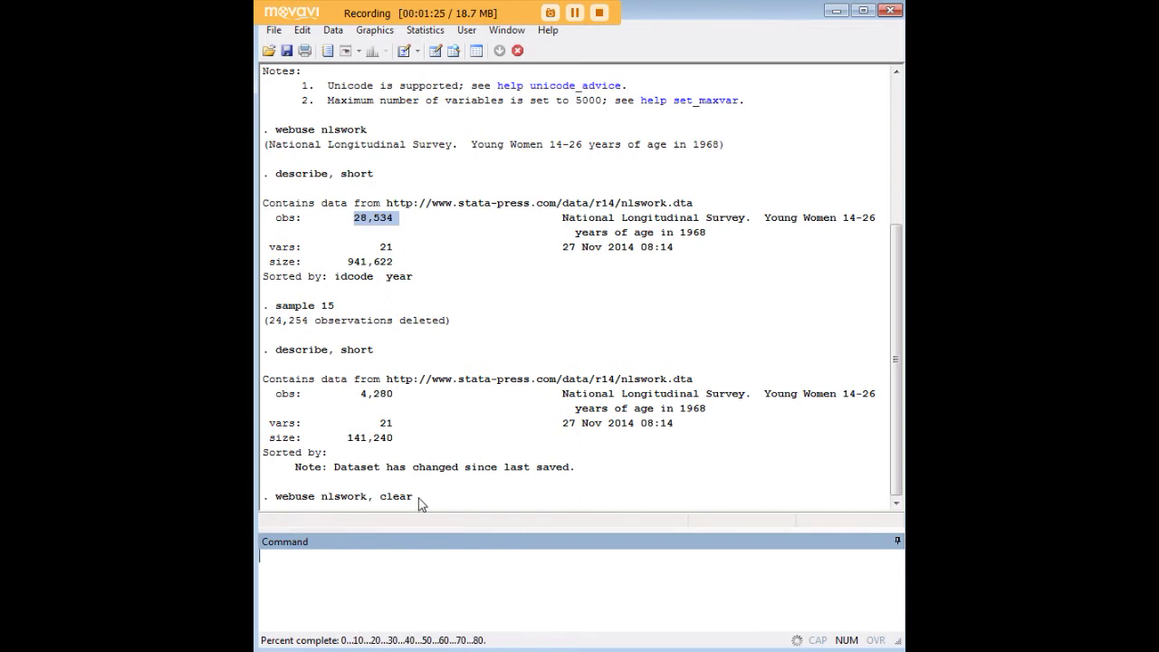
pyautogui.moveTo(419, 452); pyautogui.dragTo(268, 455)
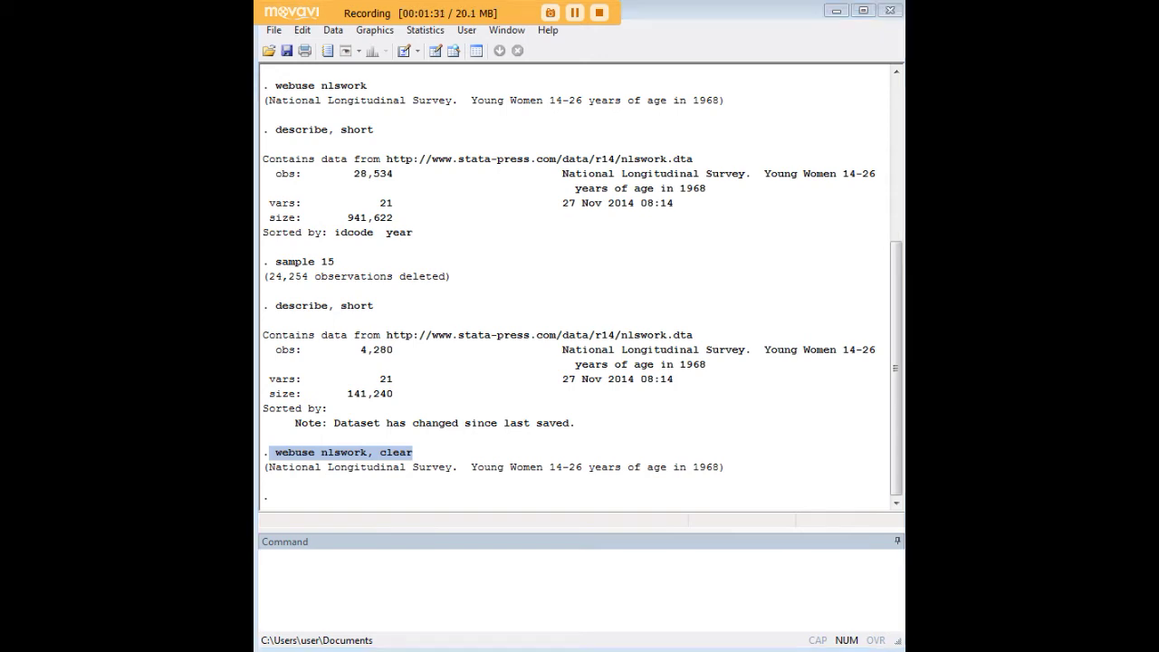
pyautogui.click(779, 567)
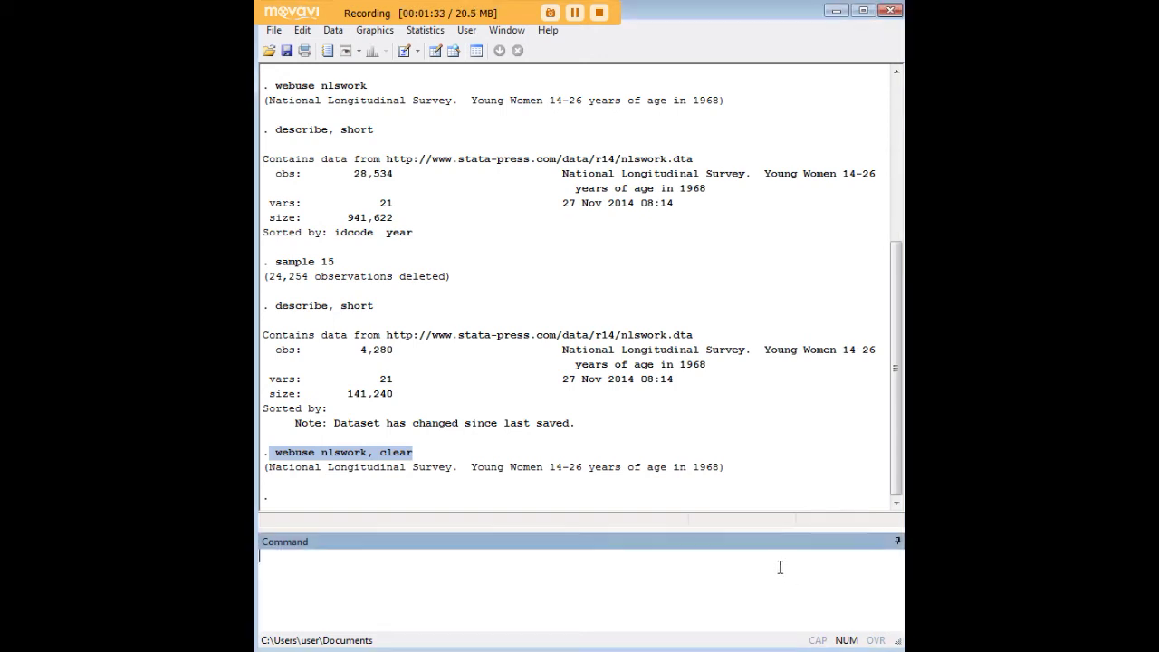
pyautogui.write('tab race')
pyautogui.press('Return')
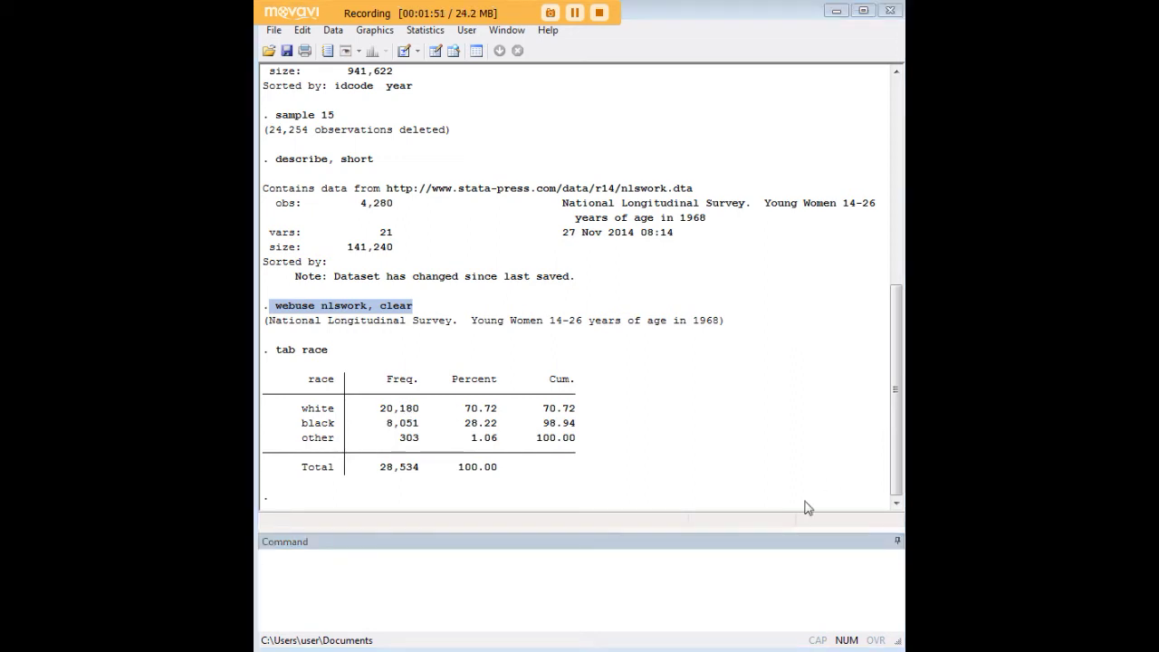
# - Enter sample 10 if race==2 and highlight the 8,051 black observations in the table
pyautogui.write('sample 10 if race==2')
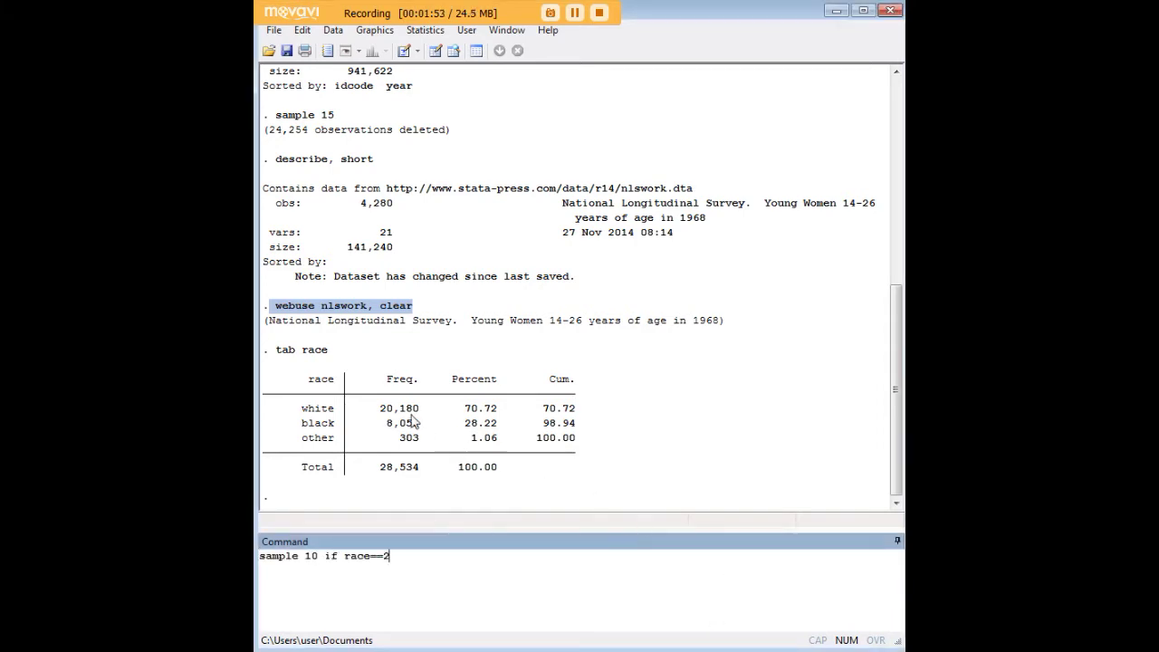
pyautogui.moveTo(335, 424)
pyautogui.mouseDown()
pyautogui.moveTo(317, 424)
pyautogui.moveTo(323, 444)
pyautogui.moveTo(326, 425)
pyautogui.mouseUp()
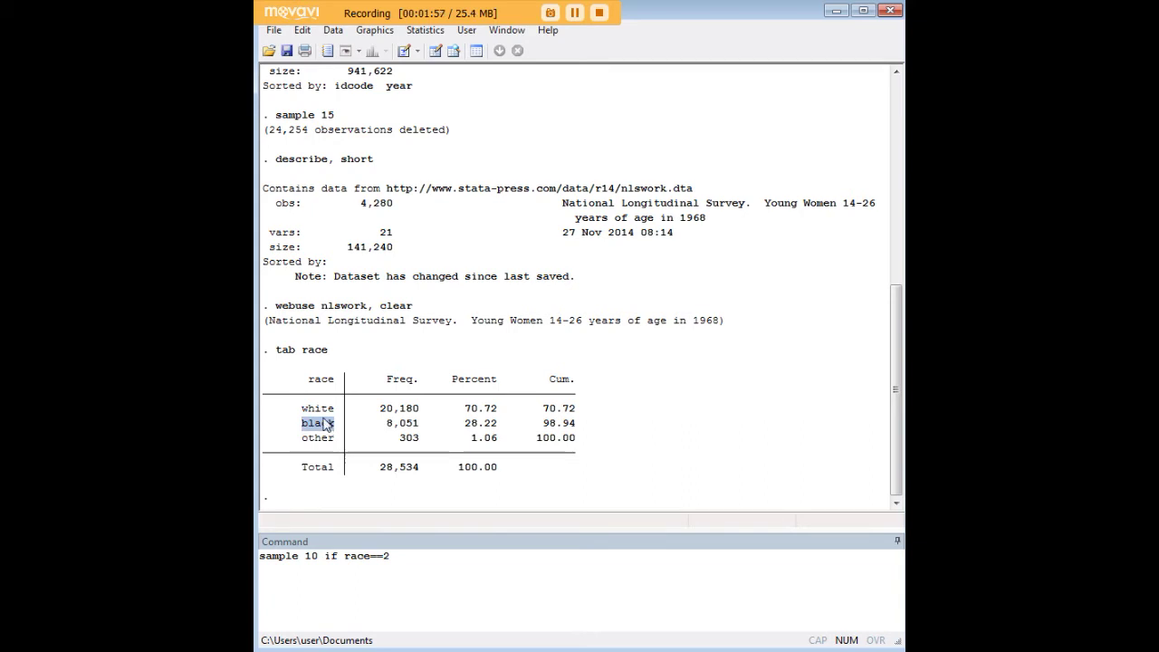
pyautogui.click(324, 428)
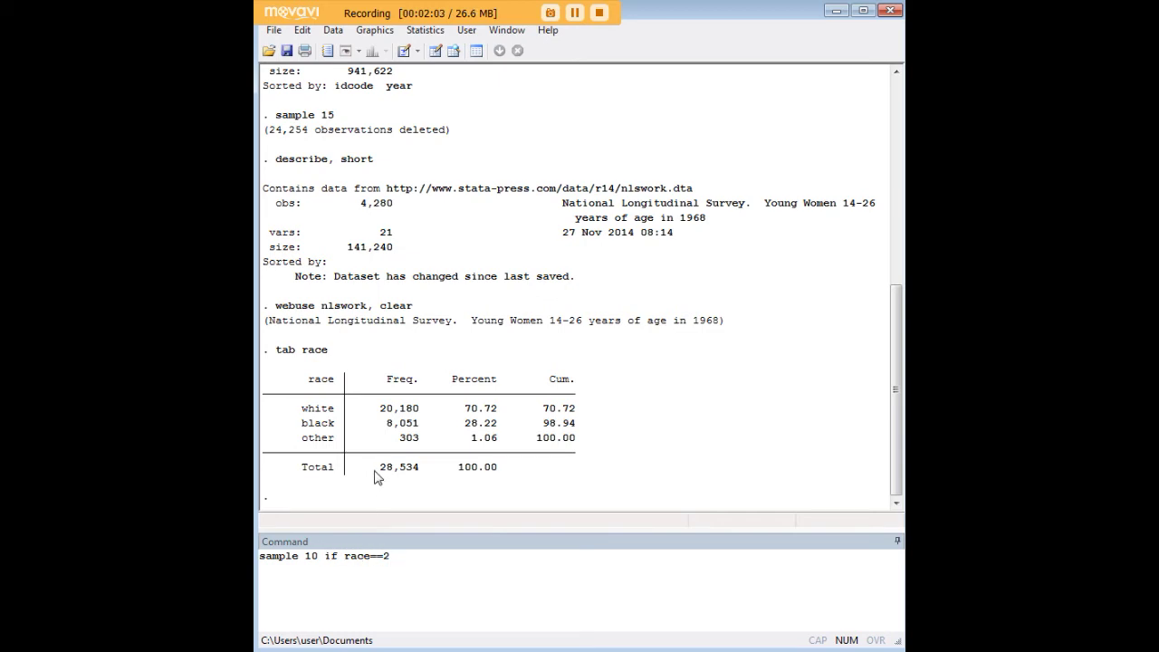
pyautogui.moveTo(341, 422); pyautogui.dragTo(302, 426)
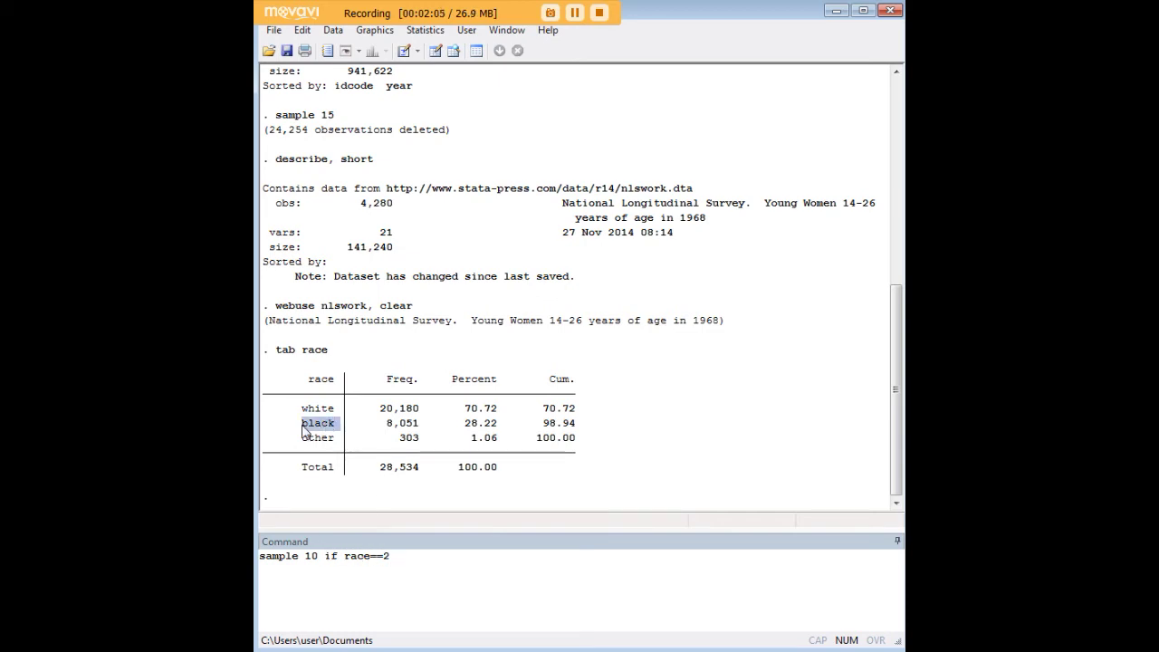
pyautogui.moveTo(421, 428); pyautogui.dragTo(381, 429)
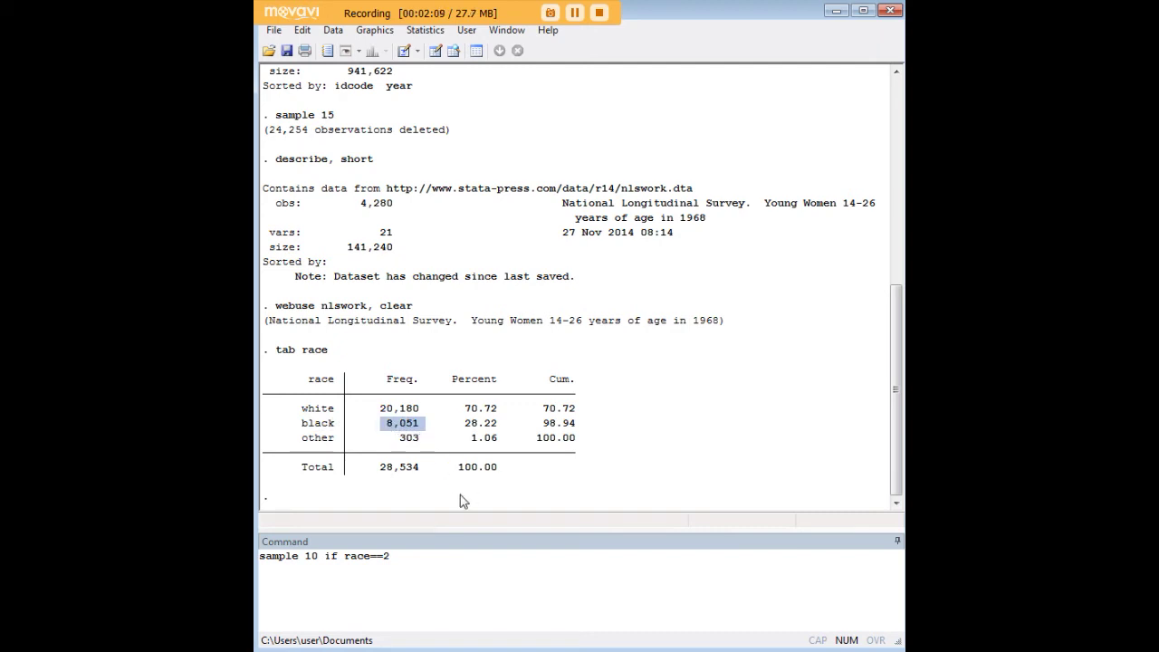
# - Run the 10% sample of black respondents, then tabulate race: 805 black of 21,288
pyautogui.click(408, 559)
pyautogui.press('Return')
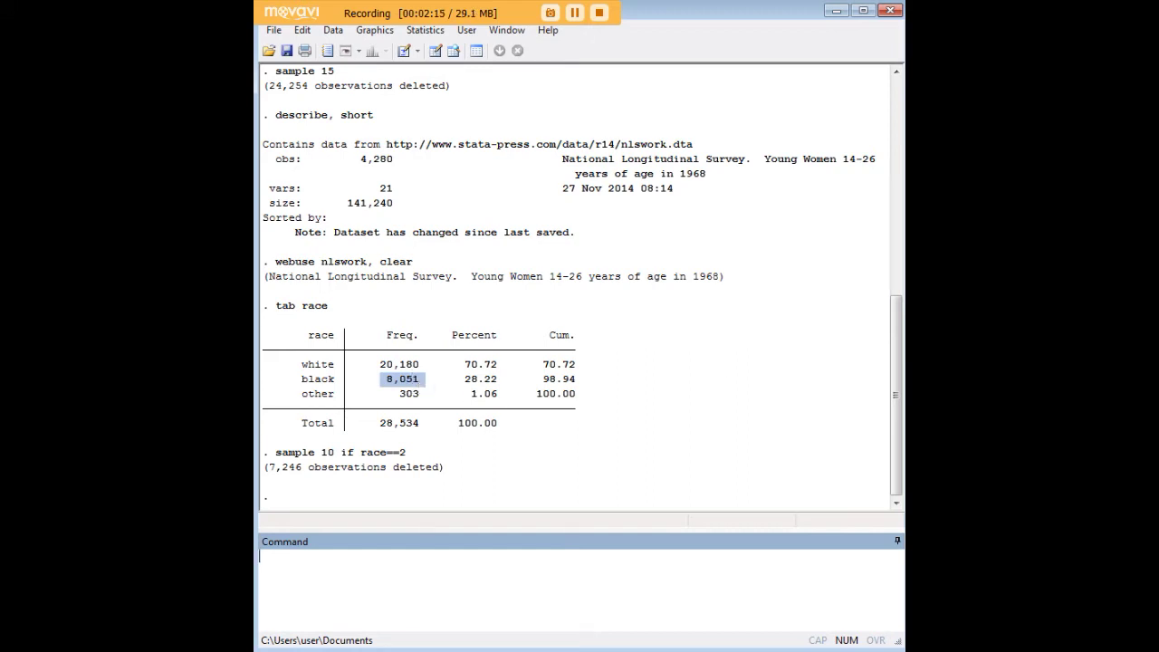
pyautogui.click(710, 586)
pyautogui.write('tab race')
pyautogui.press('Return')
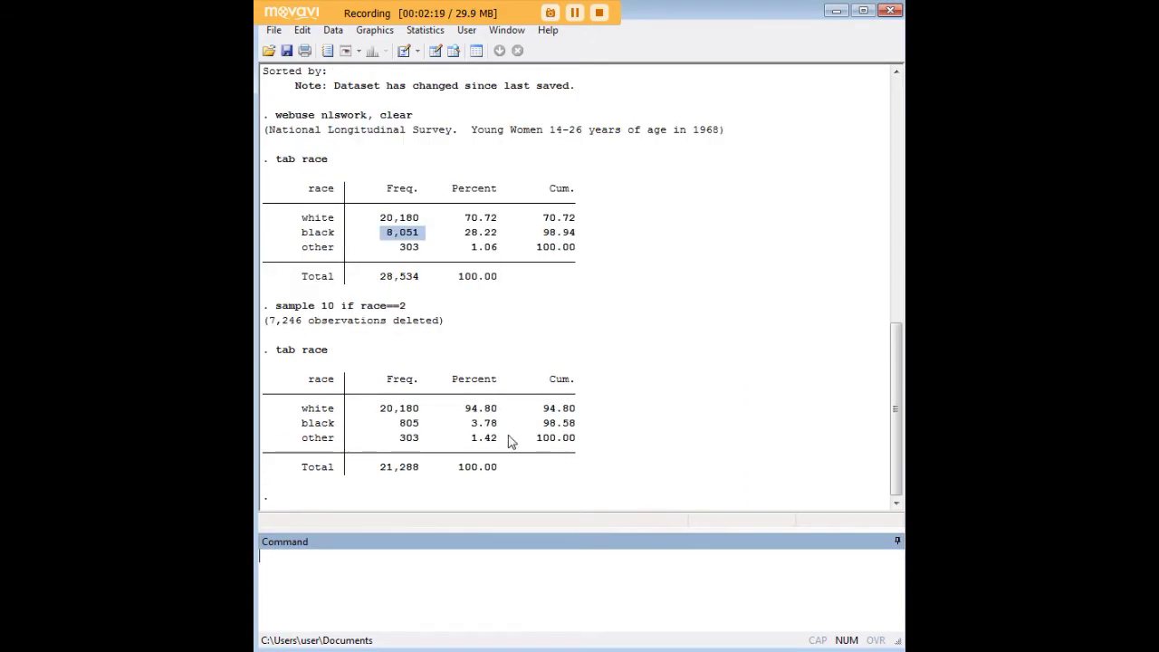
pyautogui.moveTo(339, 426); pyautogui.dragTo(303, 426)
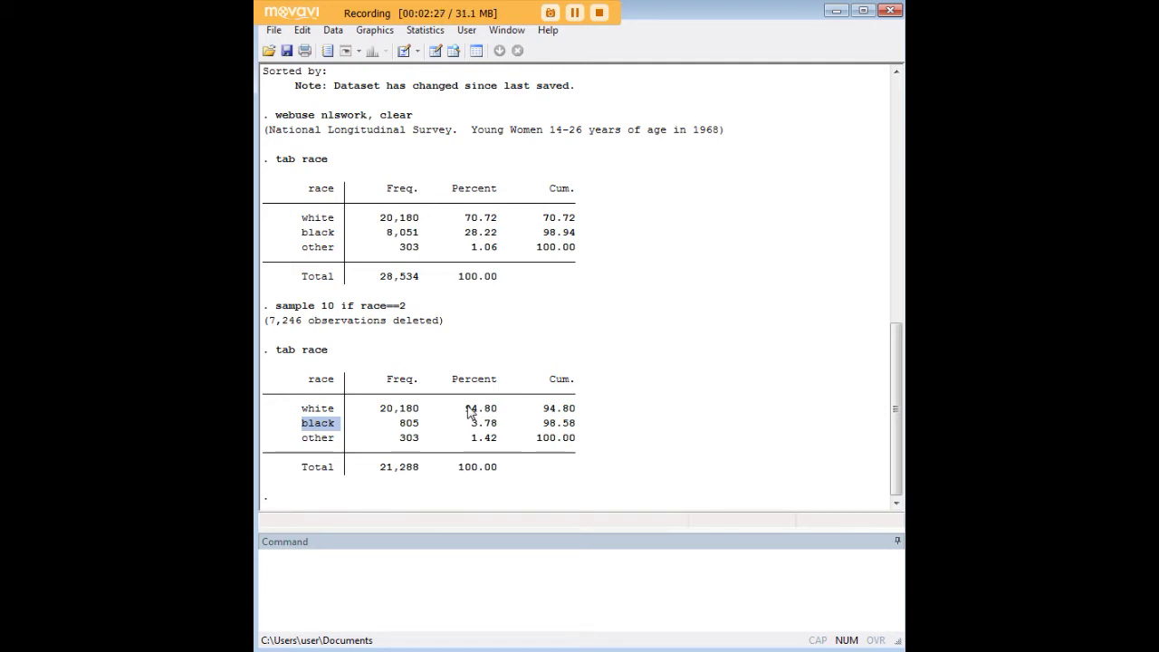
pyautogui.click(428, 429)
pyautogui.moveTo(585, 427); pyautogui.dragTo(293, 435)
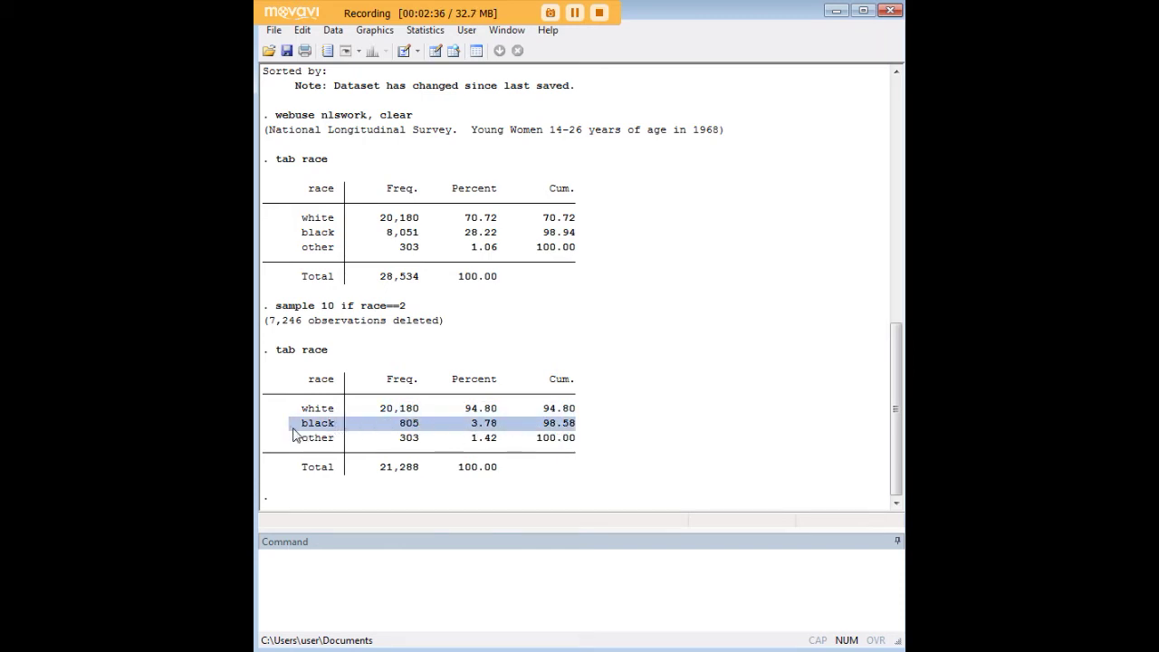
pyautogui.click(401, 431)
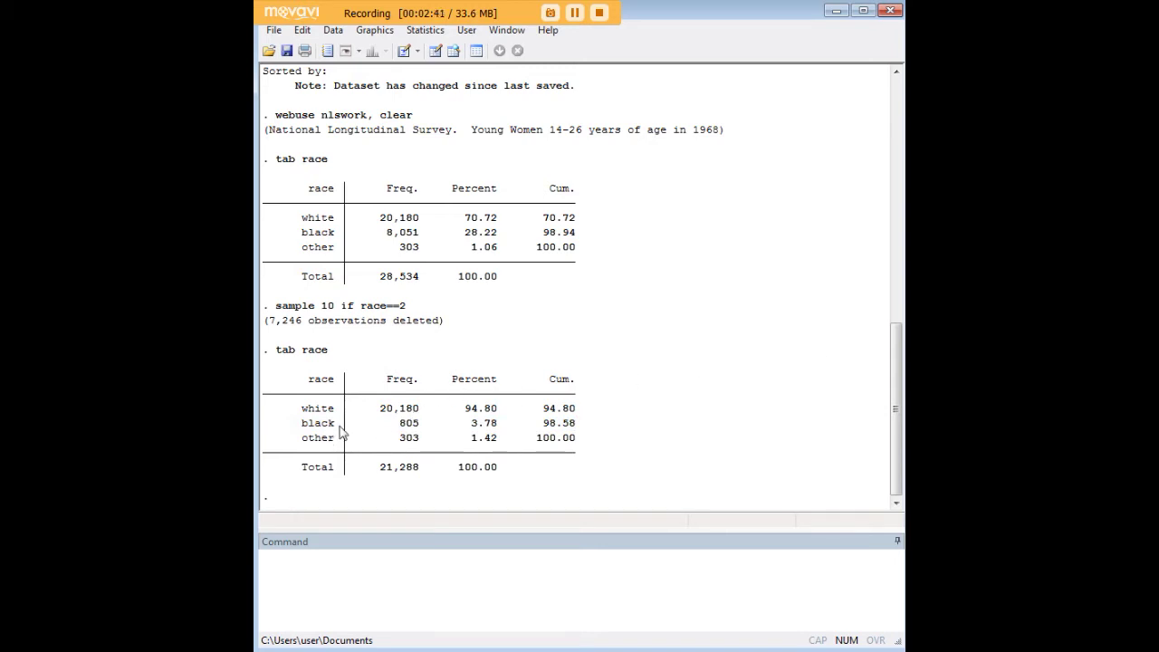
pyautogui.moveTo(340, 432); pyautogui.dragTo(308, 437)
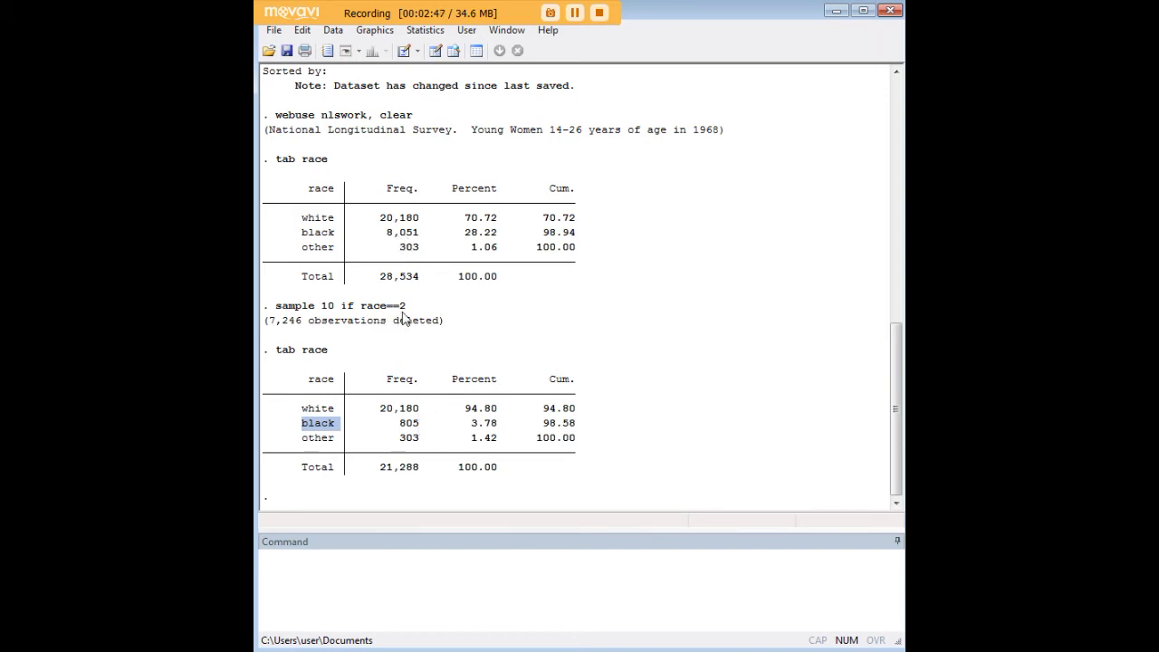
pyautogui.moveTo(341, 312); pyautogui.dragTo(325, 308)
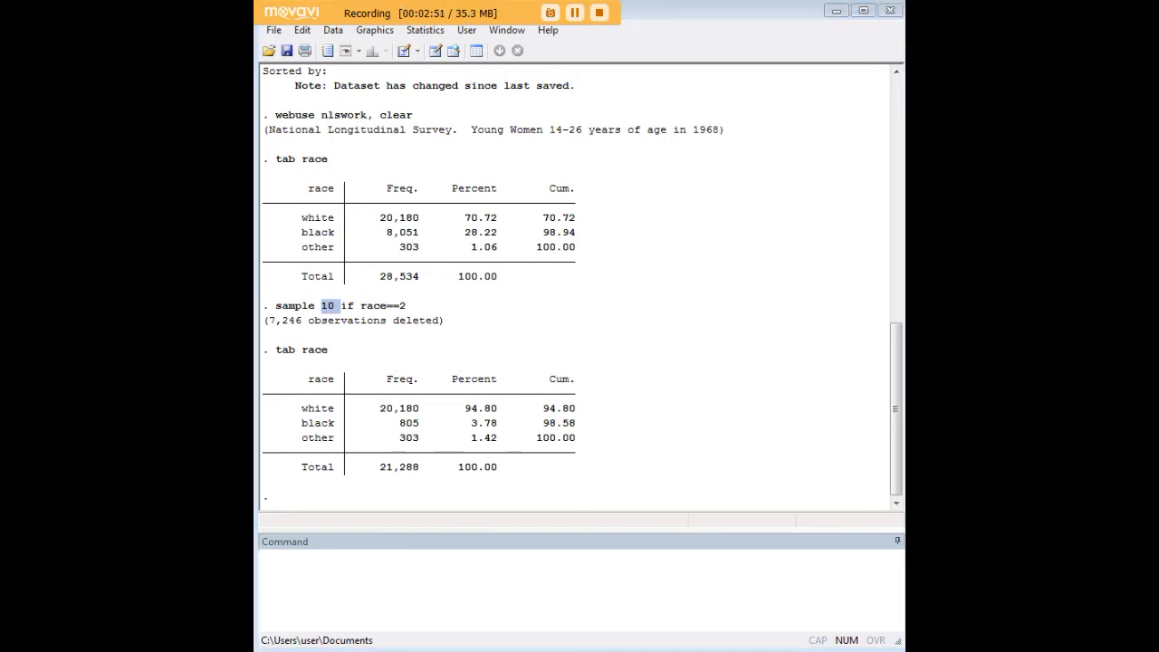
pyautogui.click(753, 554)
# - Reload nlswork and run sample 10 if race==2|race==3, deleting 7,519 observations
pyautogui.press('pageup')
pyautogui.press('pageup')
pyautogui.press('pageup')
pyautogui.press('pageup')
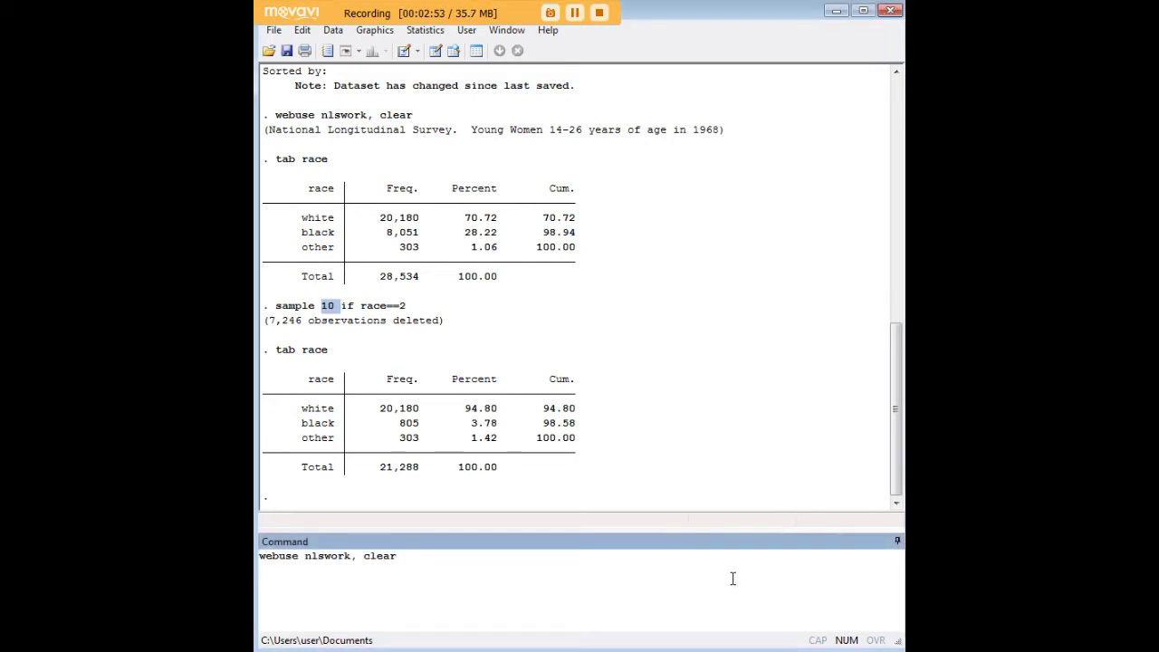
pyautogui.press('Return')
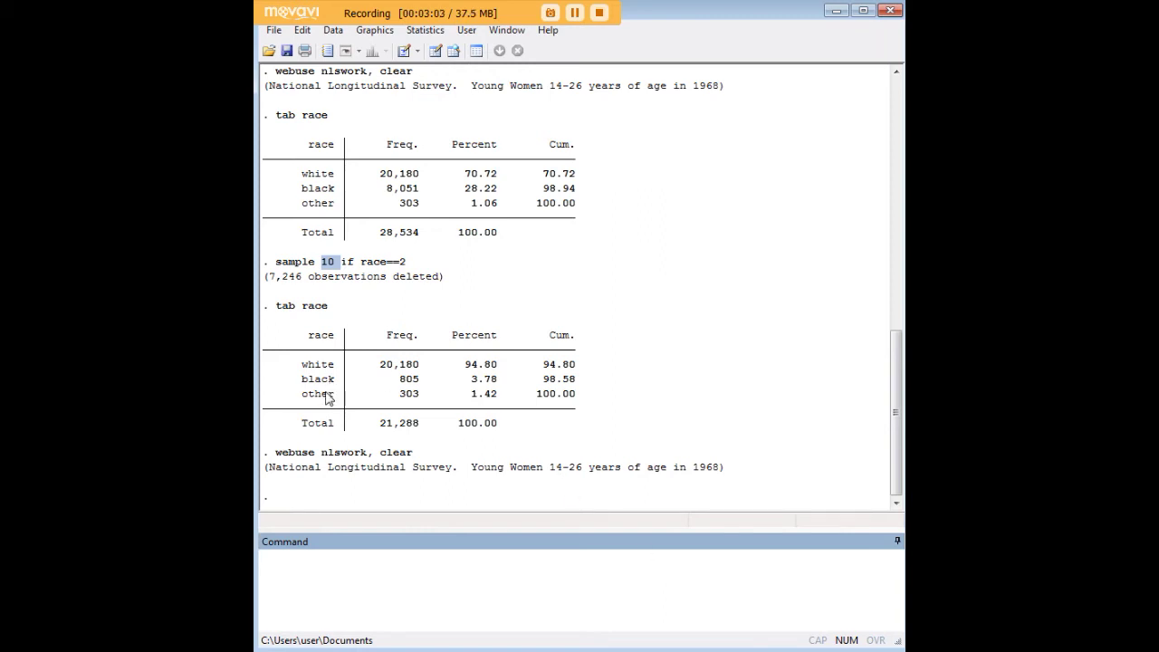
pyautogui.write('sample 10 if race==2|race==3')
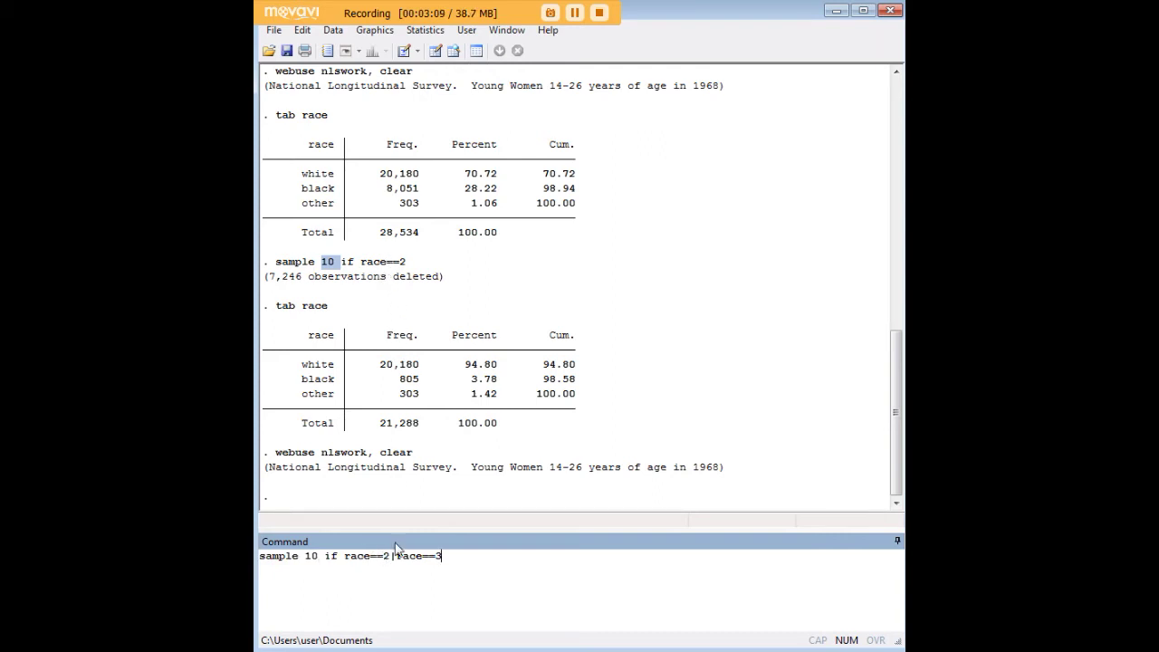
pyautogui.moveTo(383, 557); pyautogui.dragTo(372, 558)
pyautogui.moveTo(421, 556); pyautogui.dragTo(436, 558)
pyautogui.doubleClick(384, 556)
pyautogui.doubleClick(395, 556)
pyautogui.press('Return')
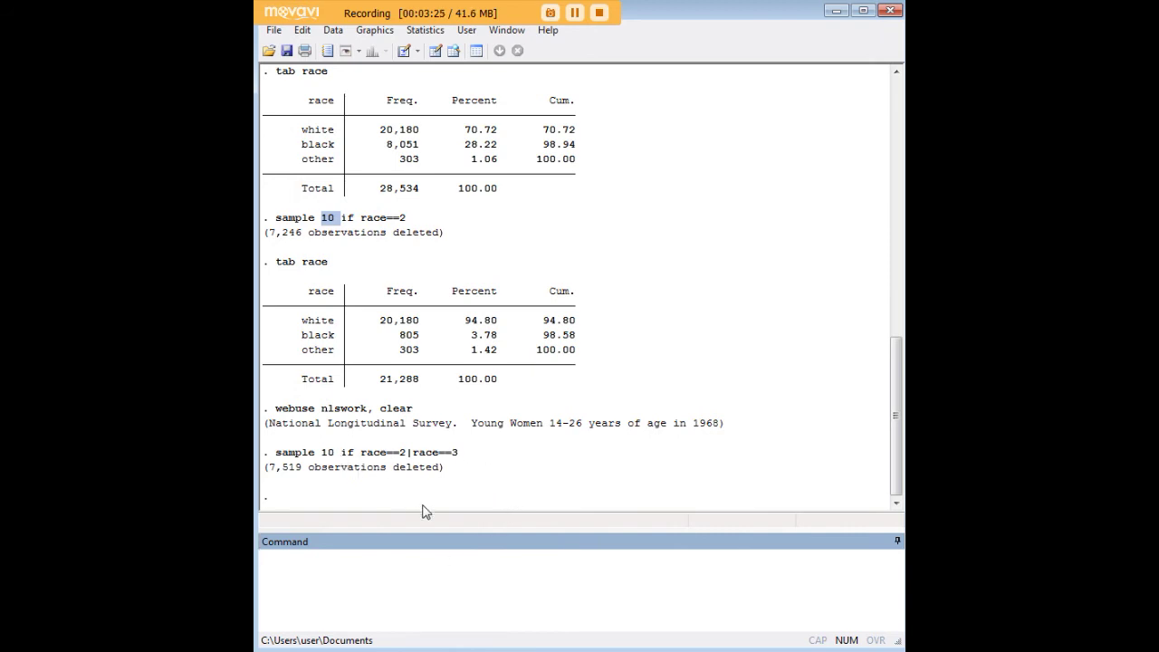
# - Tabulate race (804 black, 31 other of 21,015), then reload the full nlswork data
pyautogui.write('tab race')
pyautogui.press('Return')
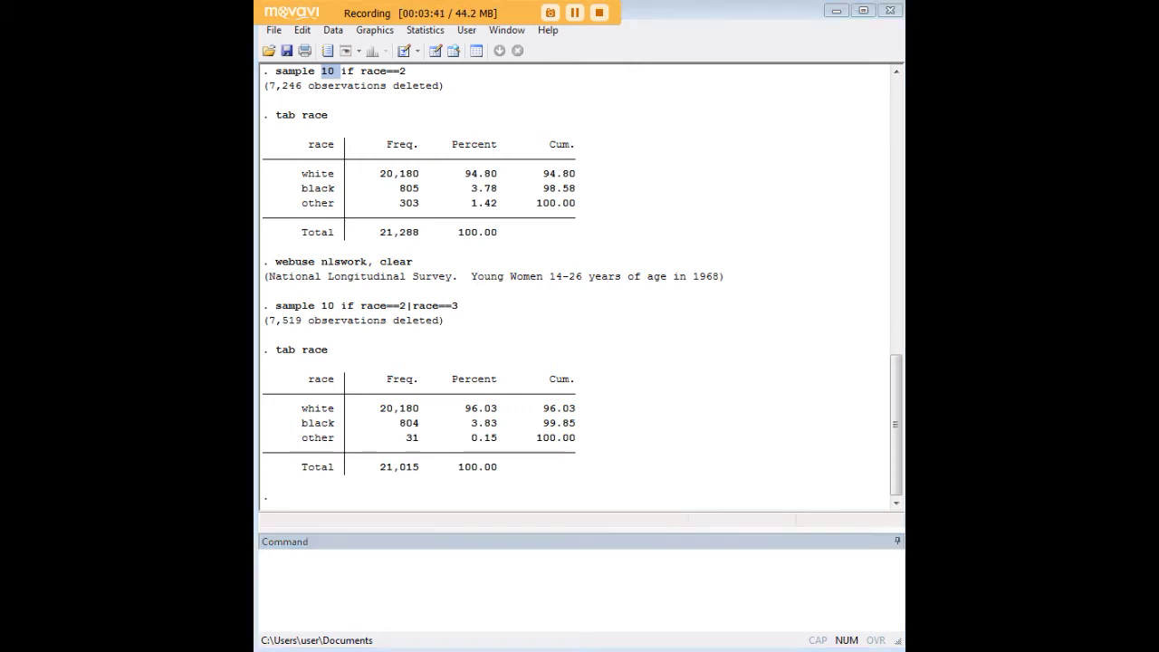
pyautogui.click(696, 572)
pyautogui.write('webuse nlswork, clear')
pyautogui.press('Return')
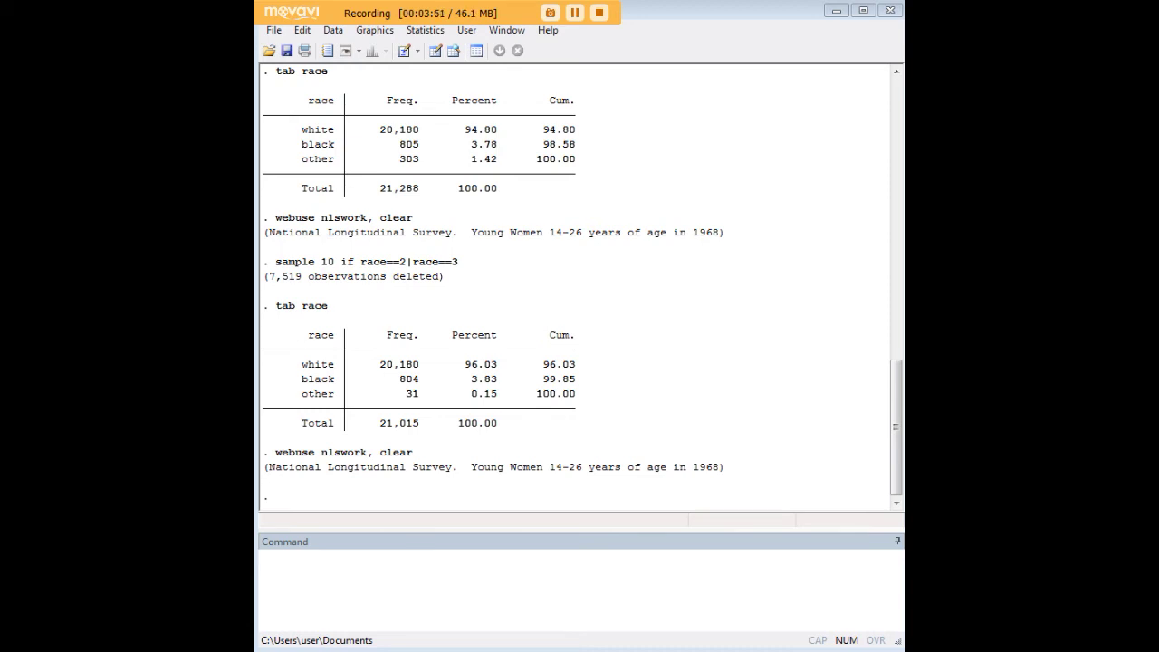
# - Tabulate race on the full reloaded data
pyautogui.click(797, 596)
pyautogui.press('pageup')
pyautogui.press('pageup')
pyautogui.press('Escape')
pyautogui.press('pageup')
pyautogui.press('pageup')
pyautogui.press('Return')
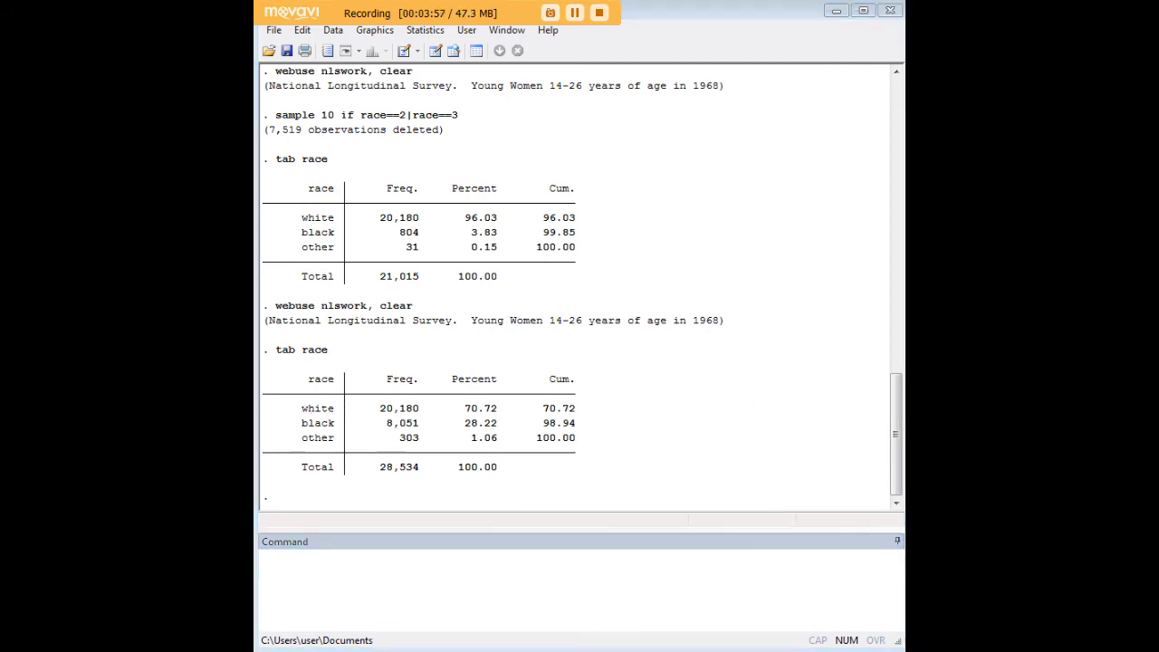
# - Run sample 10, by(race) to keep 10% within each race, deleting 25,681 observations
pyautogui.click(763, 570)
pyautogui.write('sample 10, by(race)')
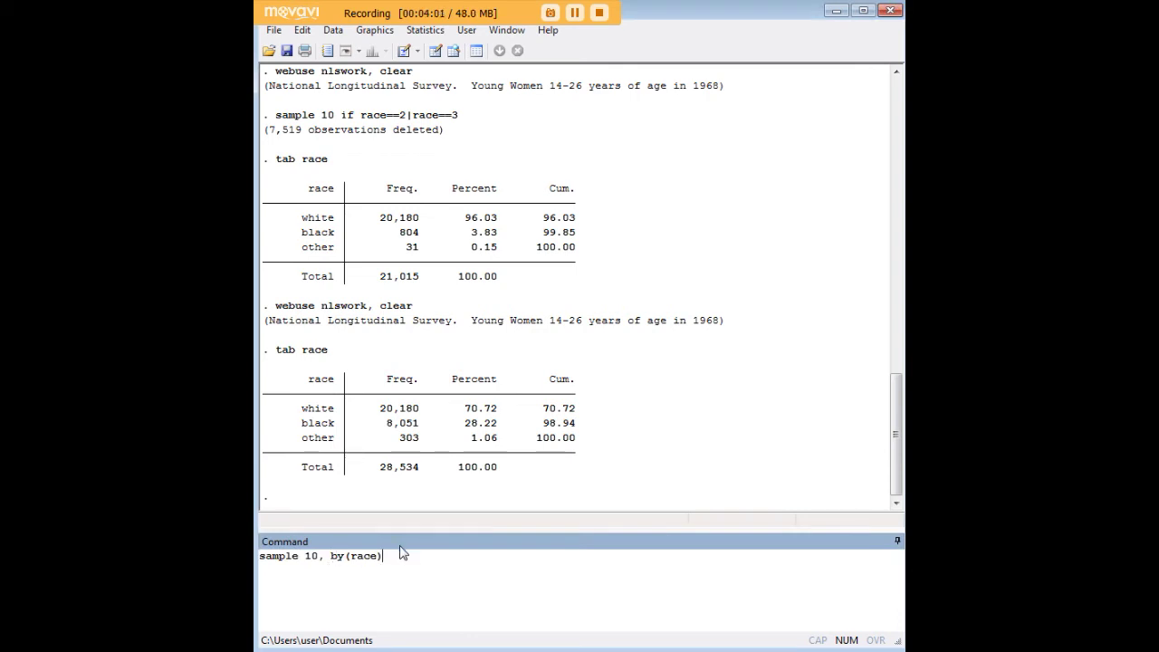
pyautogui.press('Return')
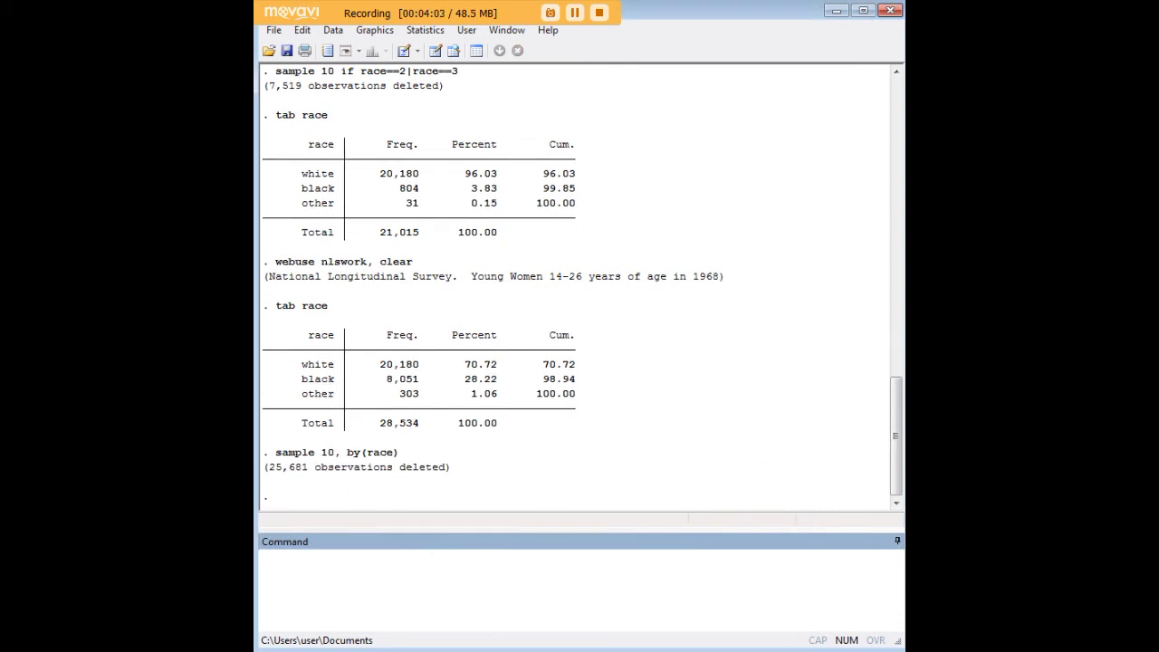
pyautogui.hotkey('alt', 'Tab')
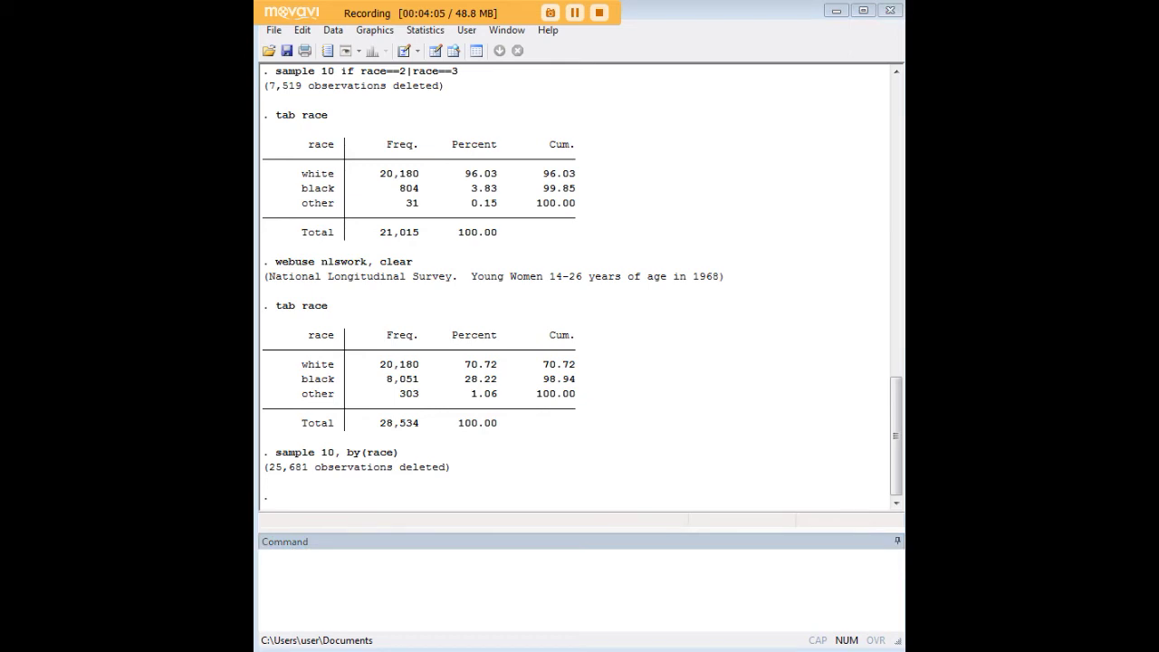
# - Tabulate race for the by-race sample (2,018 white, 805 black, 30 other) and compare with earlier tables
pyautogui.click(754, 580)
pyautogui.write('tab race')
pyautogui.press('Return')
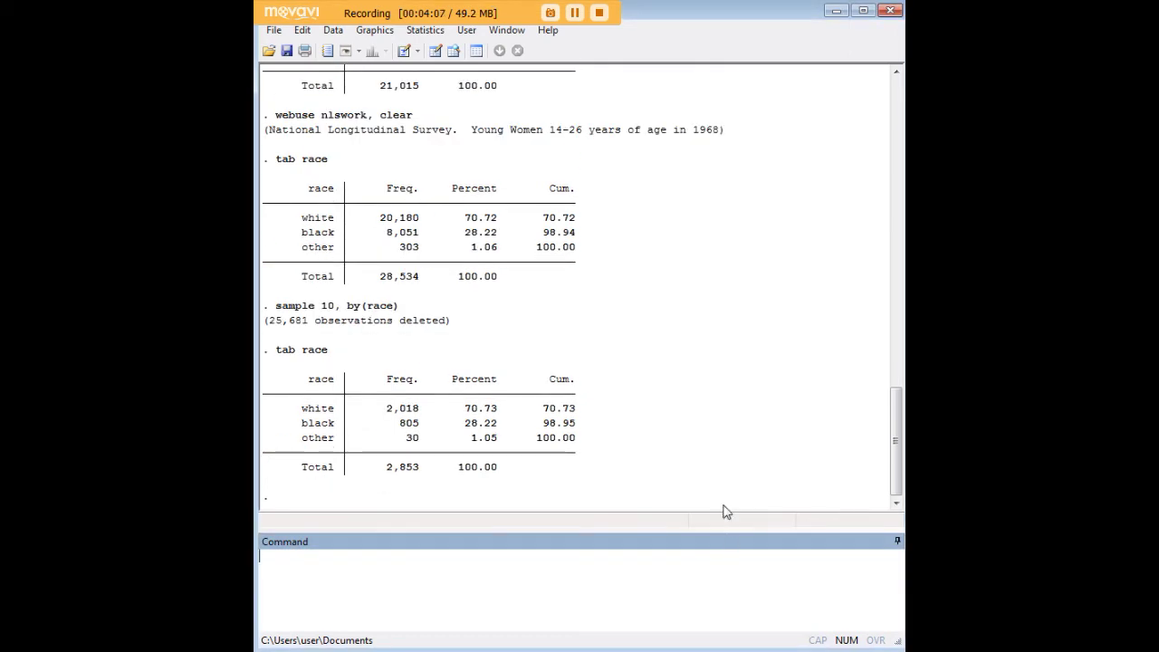
pyautogui.click(472, 270)
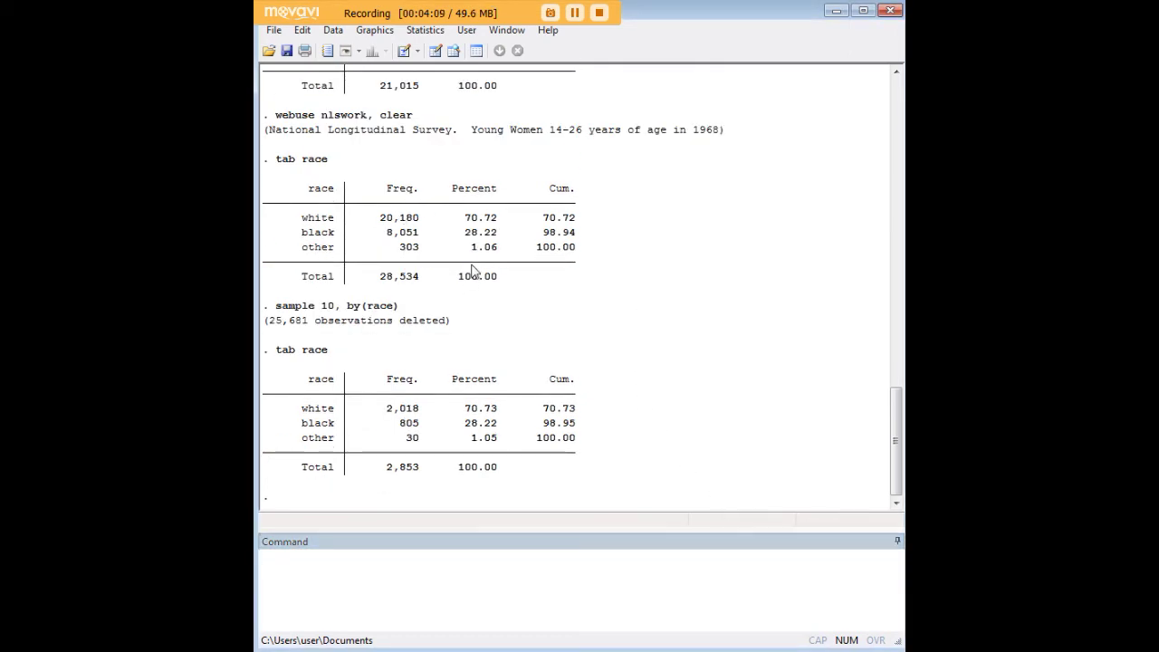
pyautogui.scroll(4, 471, 270)
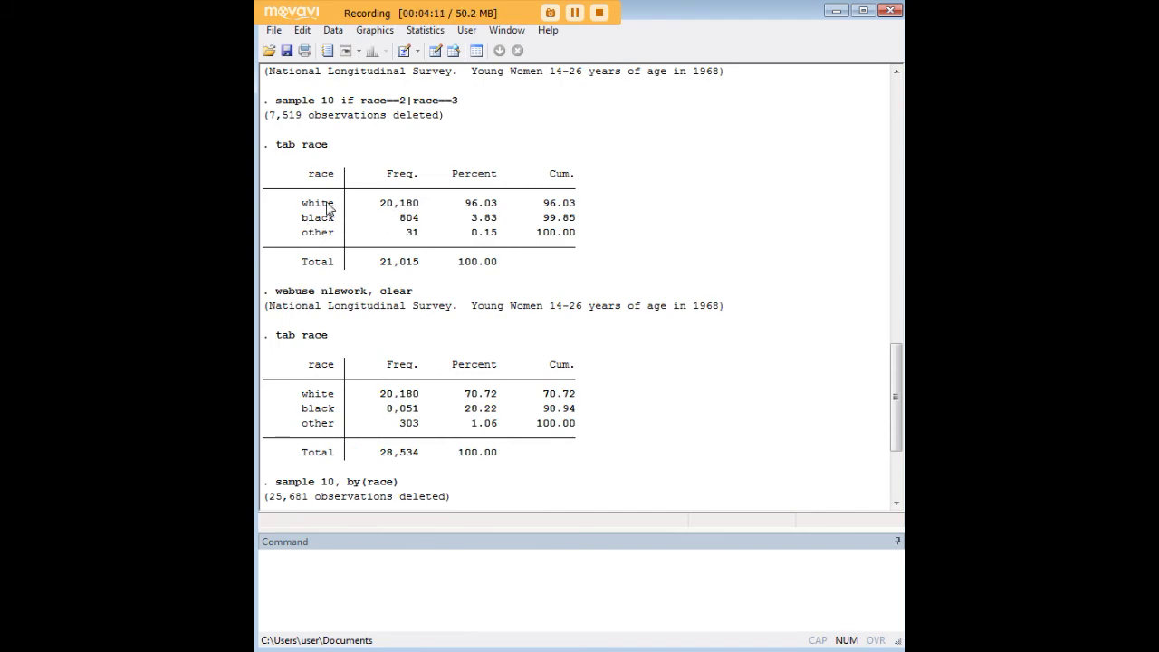
pyautogui.scroll(8, 459, 302)
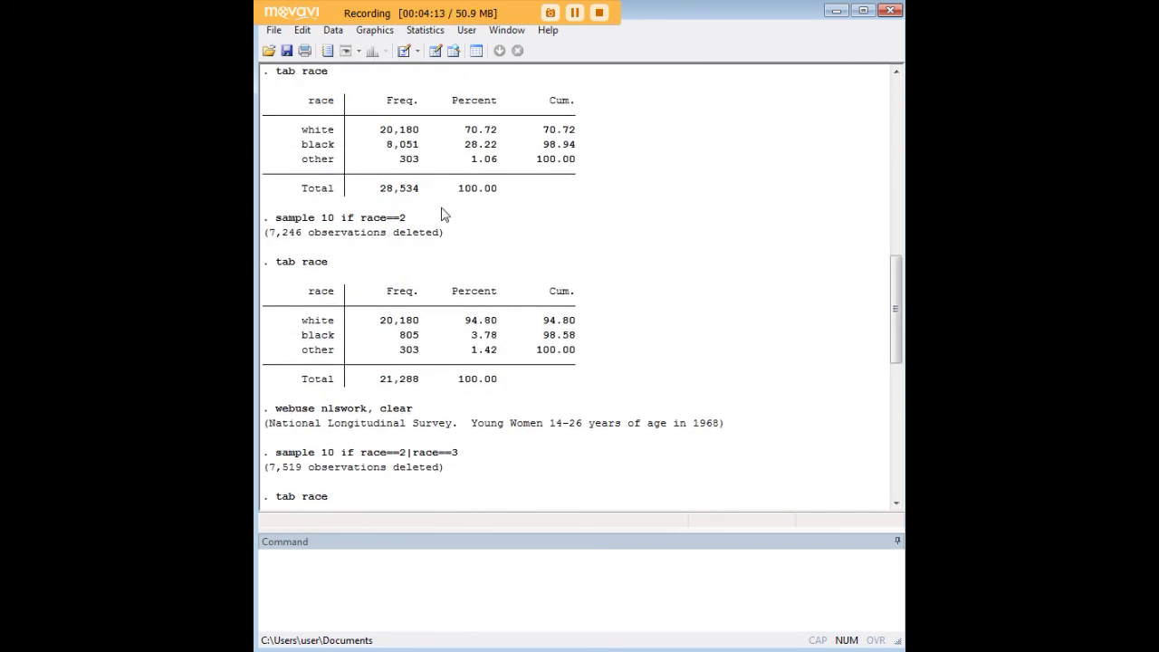
pyautogui.scroll(-7, 453, 353)
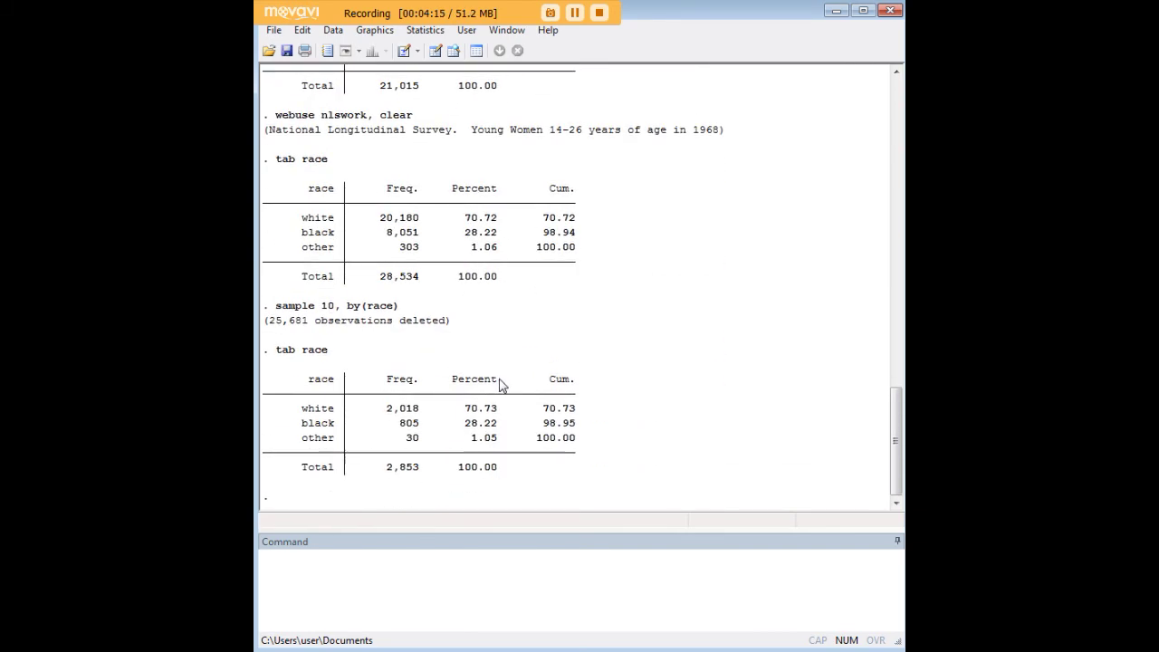